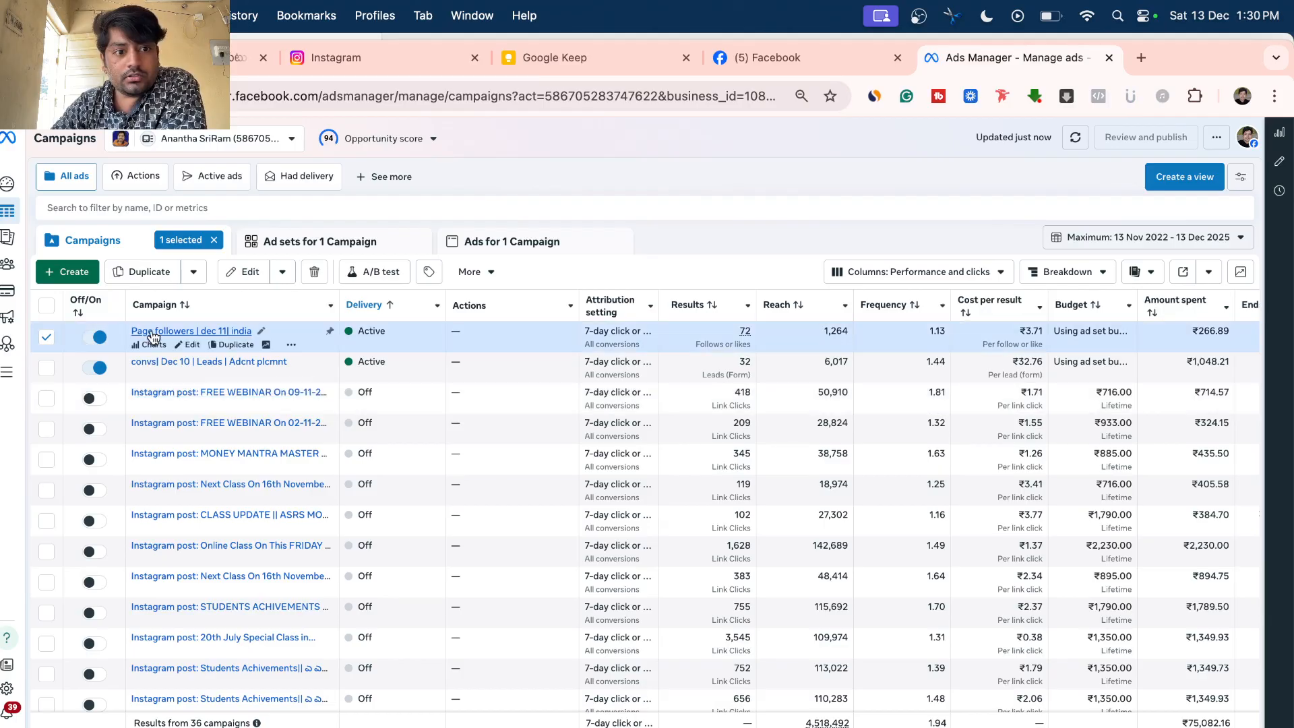
Open the "Page followers | dec 11| india" campaign for editing and review its settings alongside the page's photo note in Google Keep
left_click(193, 345)
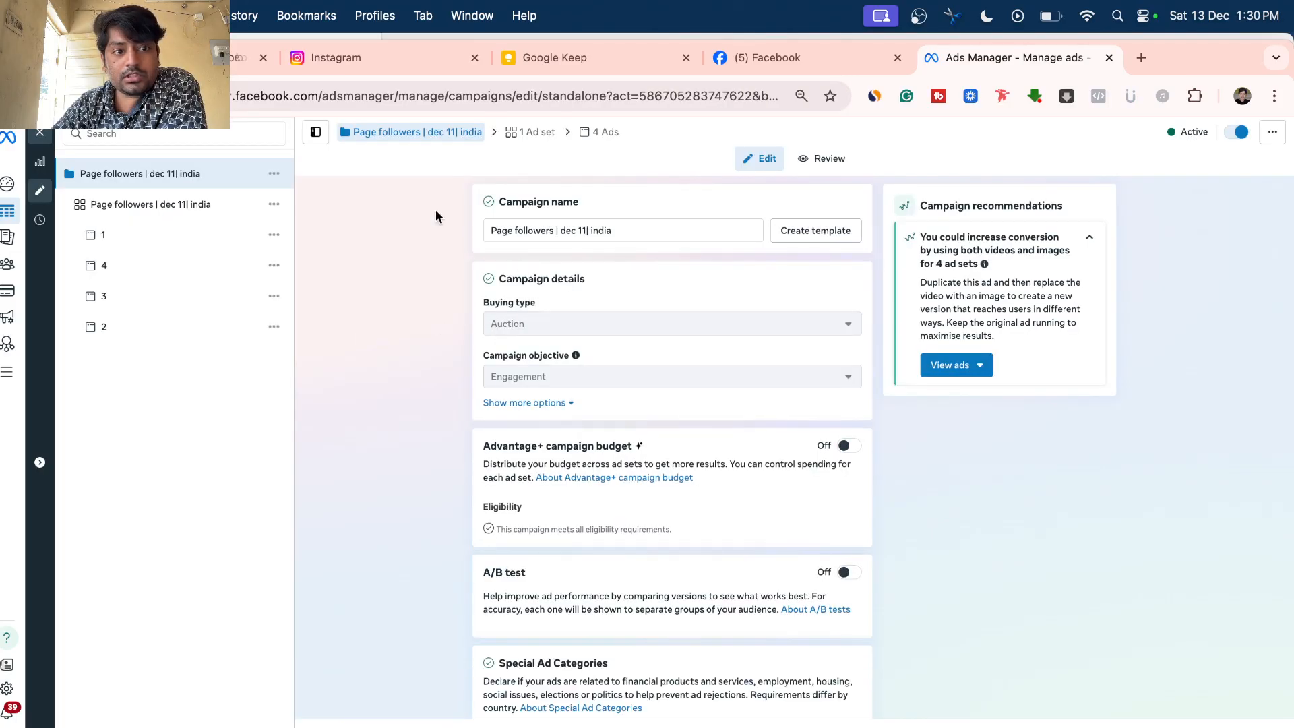
left_click(592, 62)
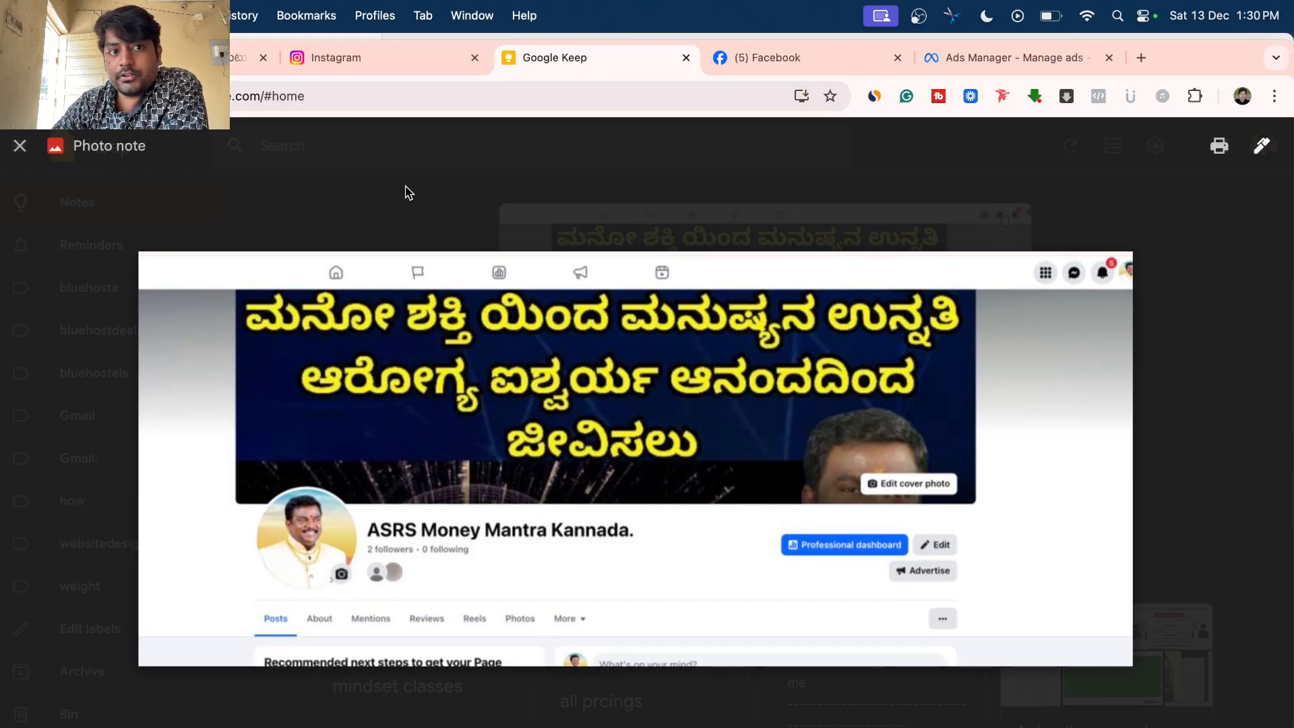
left_click(1006, 58)
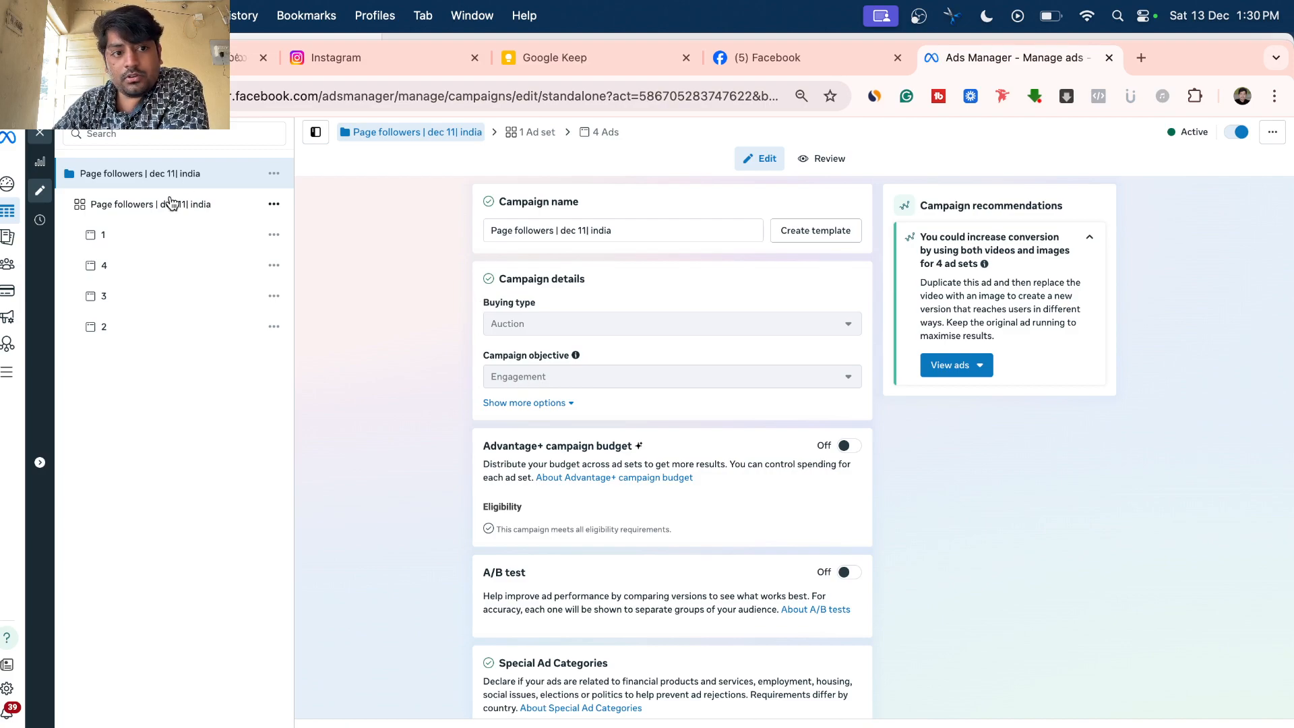
scroll(515, 431, "down", 3)
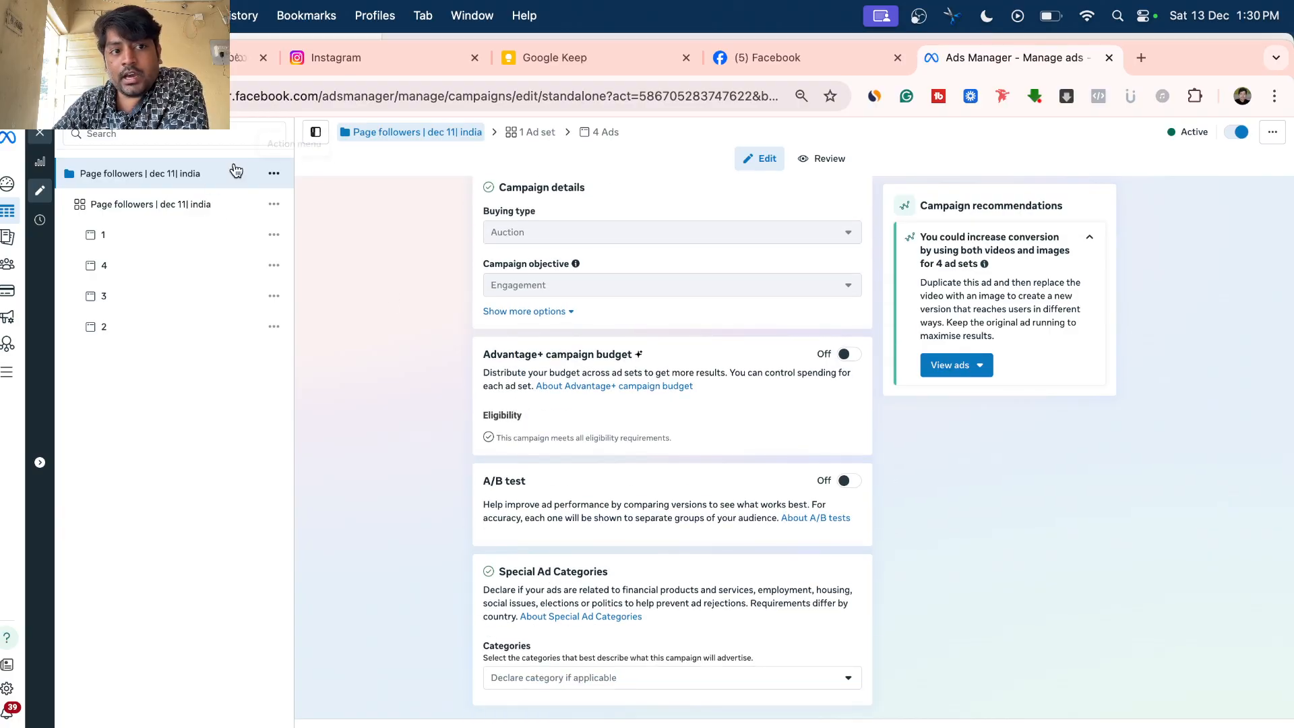
Open the campaign's ad set and examine its conversion, daily budget and schedule settings
left_click(123, 212)
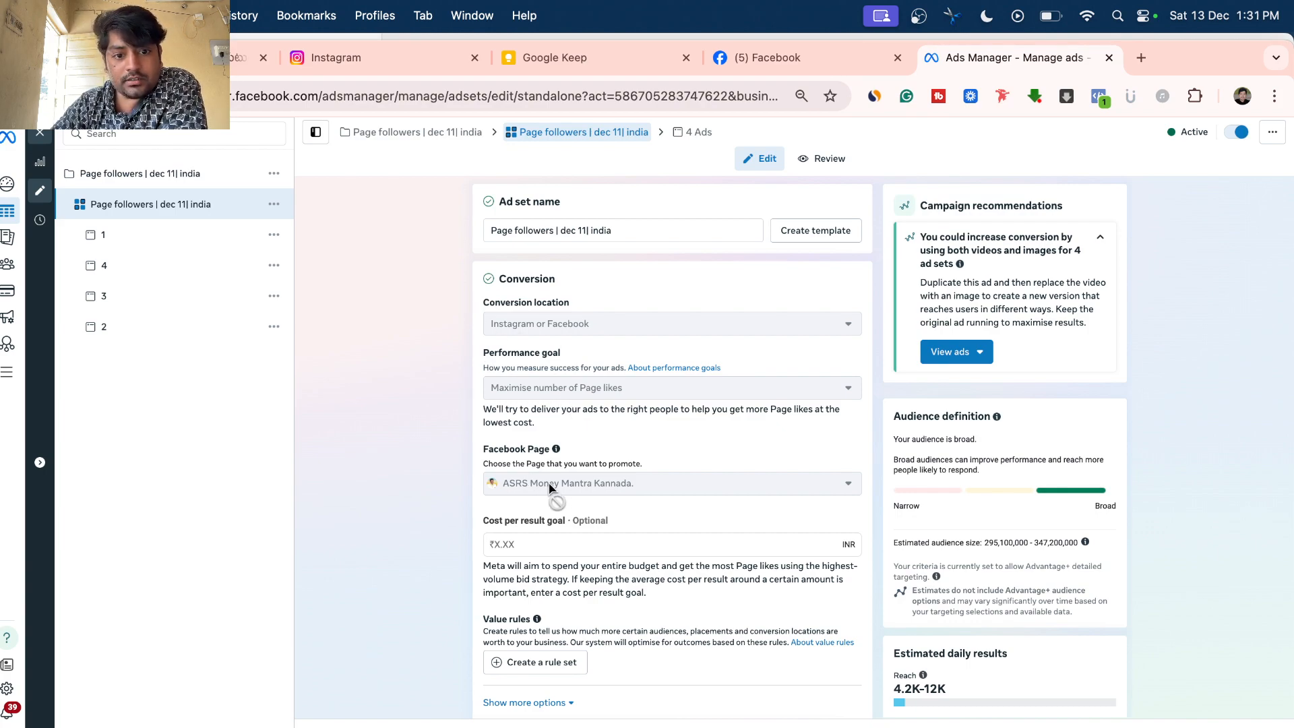
scroll(549, 488, "down", 5)
scroll(549, 484, "down", 3)
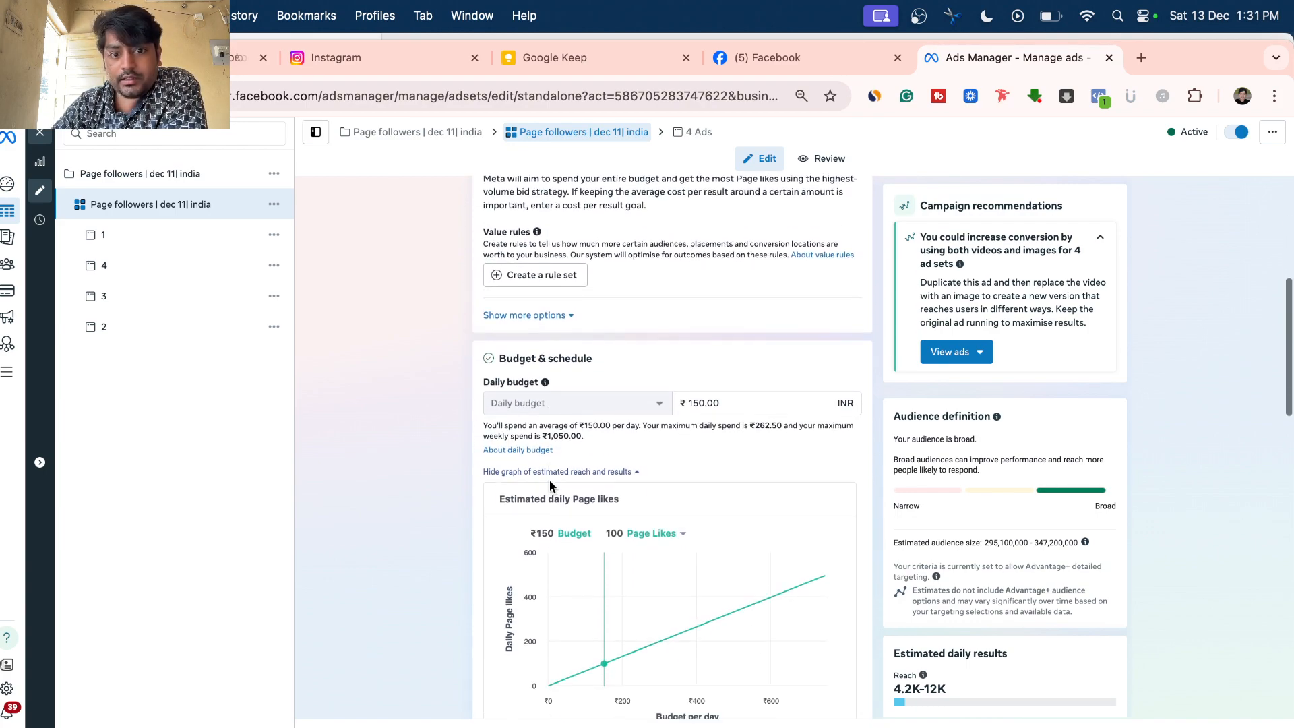
scroll(701, 488, "down", 10)
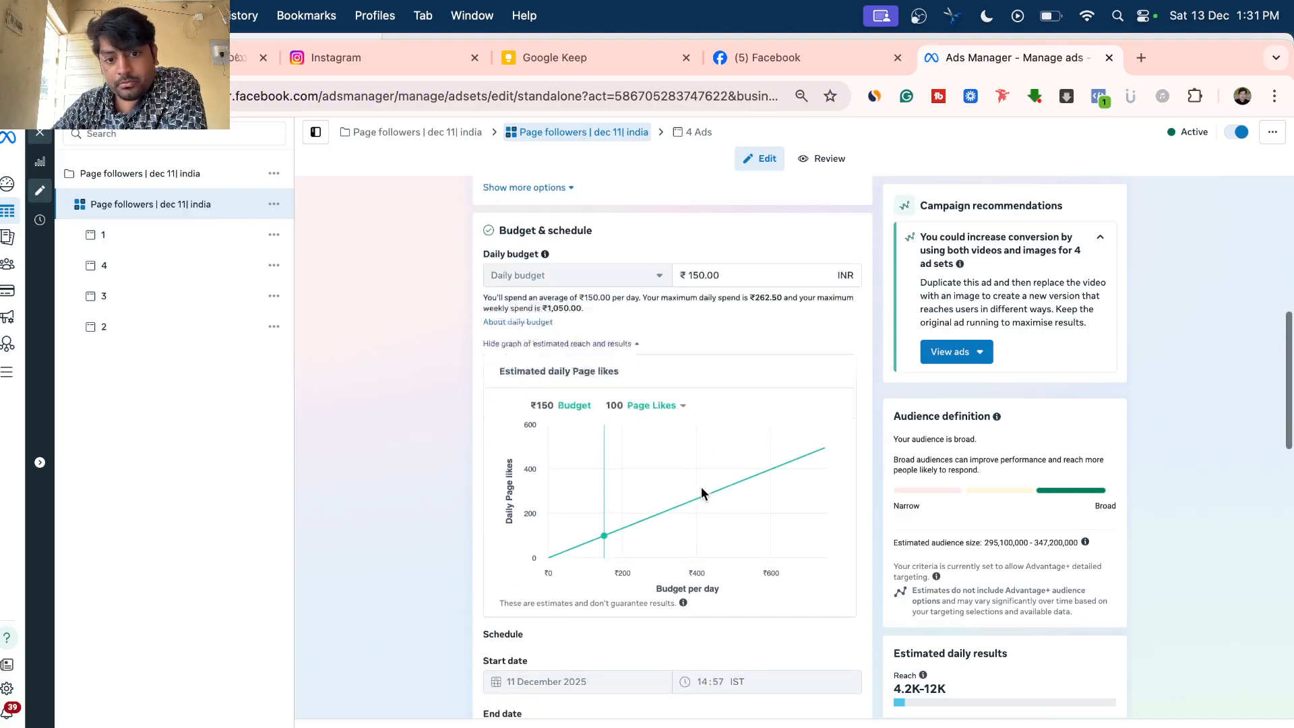
scroll(690, 545, "down", 6)
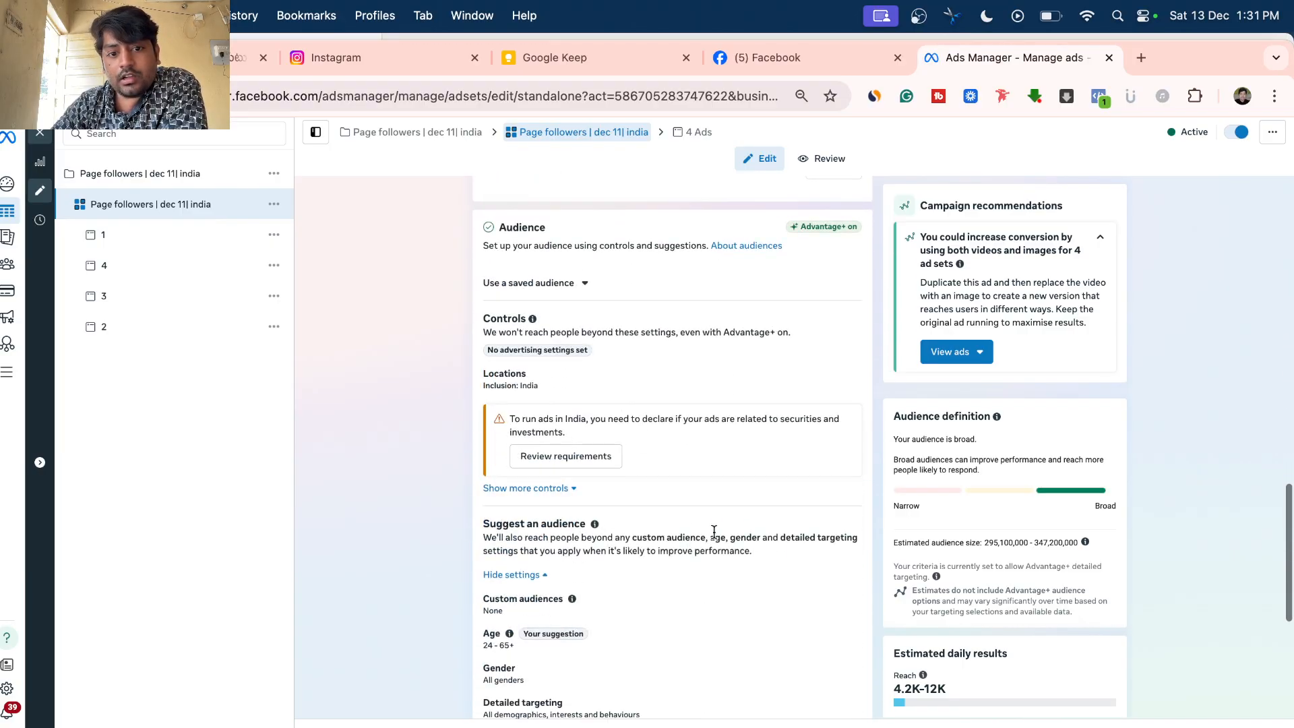
Examine the ad set's audience locations, detailed targeting, reach-limiting options and placements without changing them
left_click(839, 385)
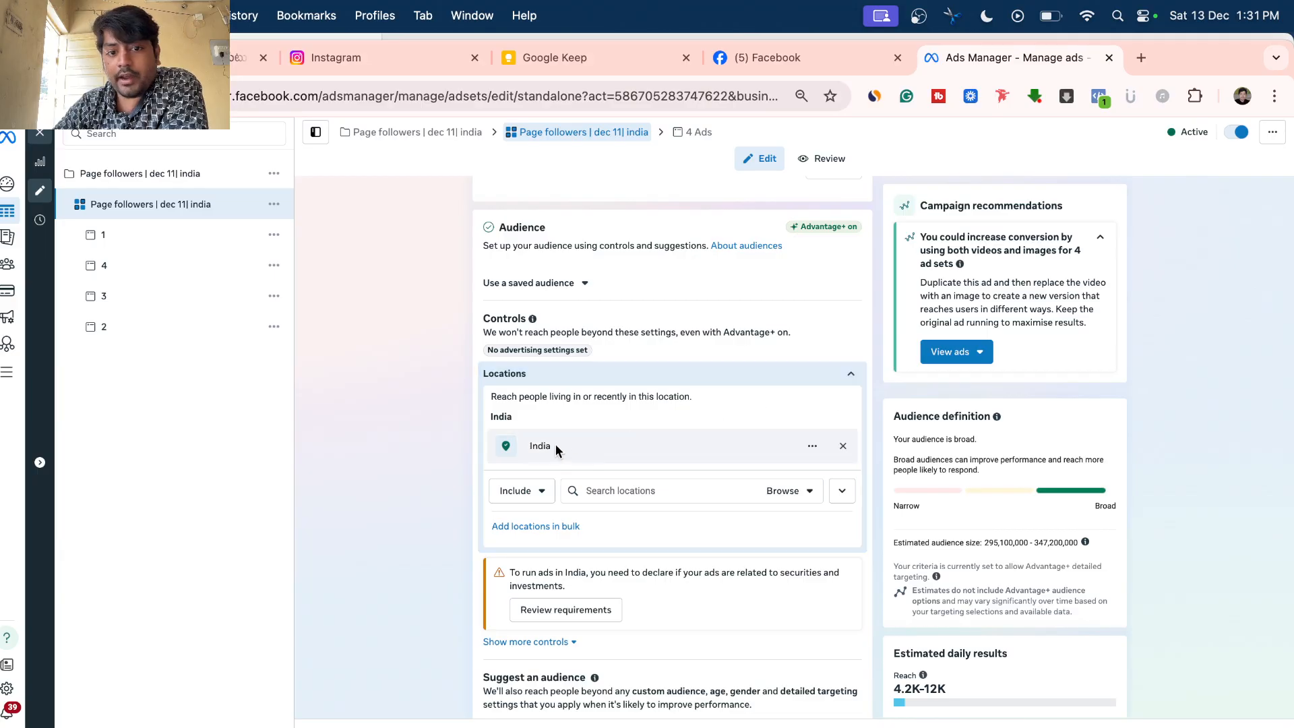
scroll(539, 447, "down", 5)
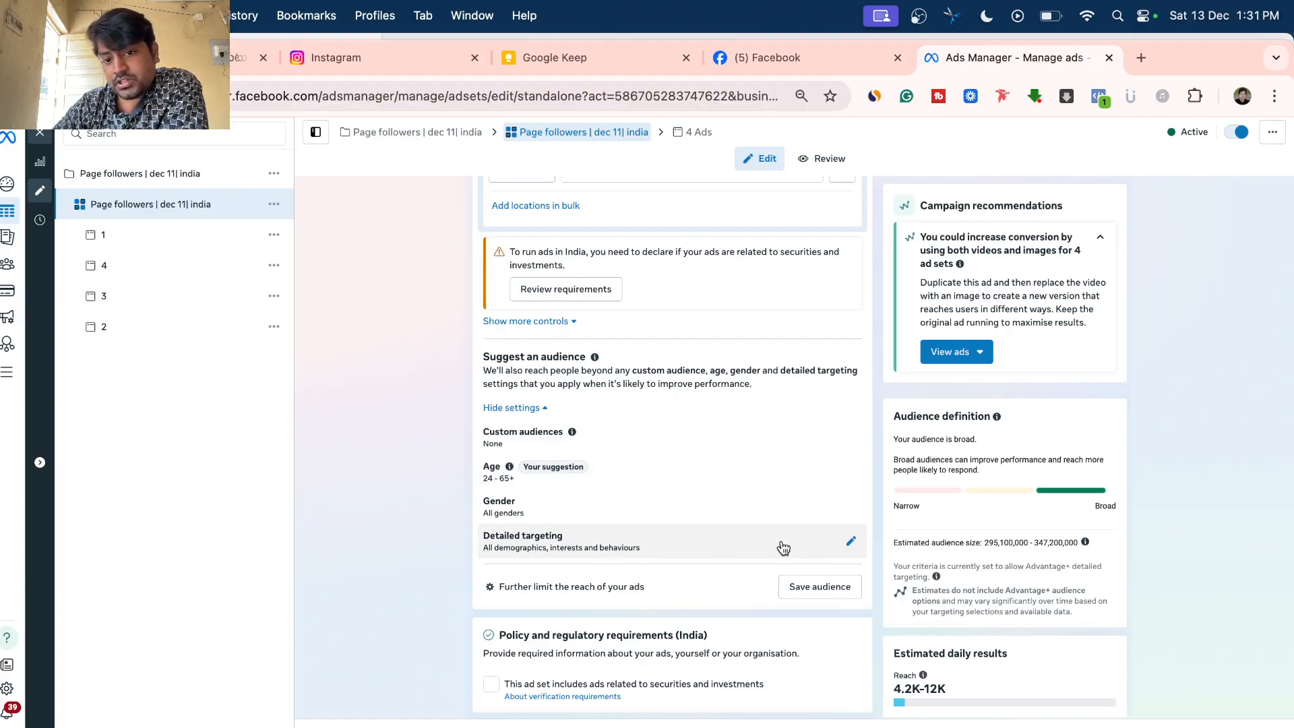
left_click(853, 543)
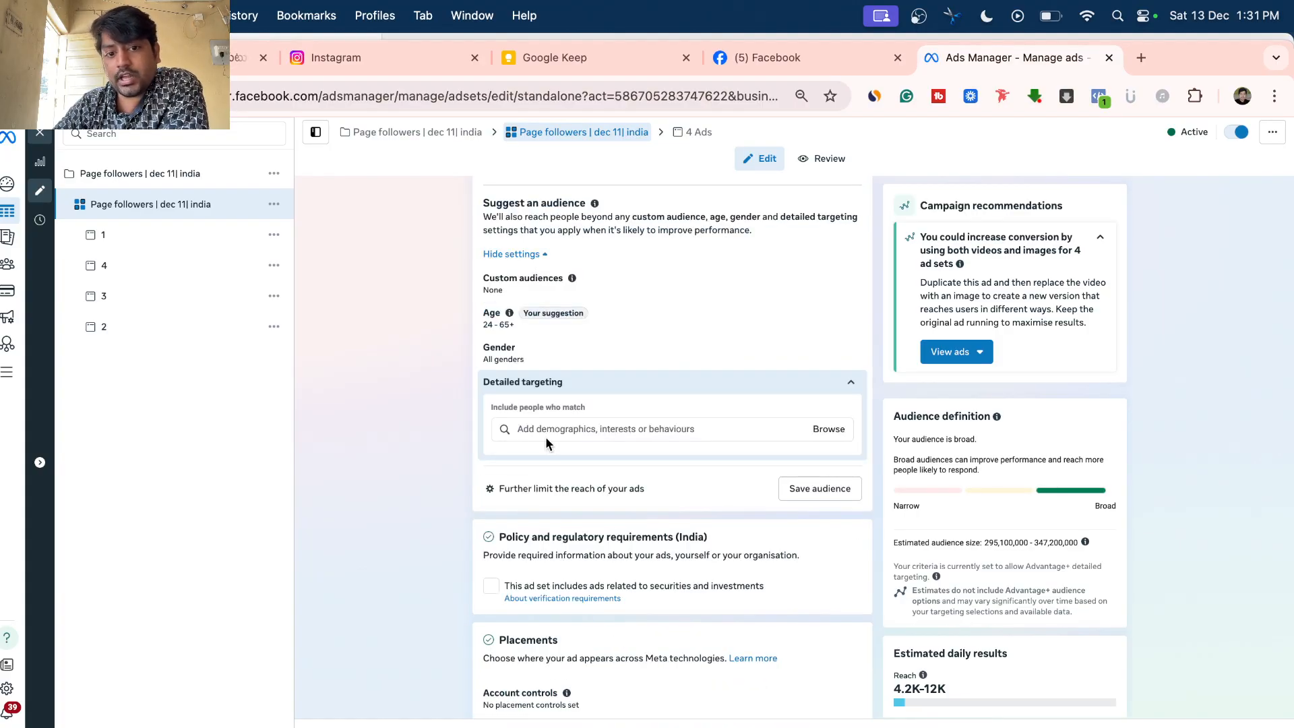
scroll(546, 432, "down", 1)
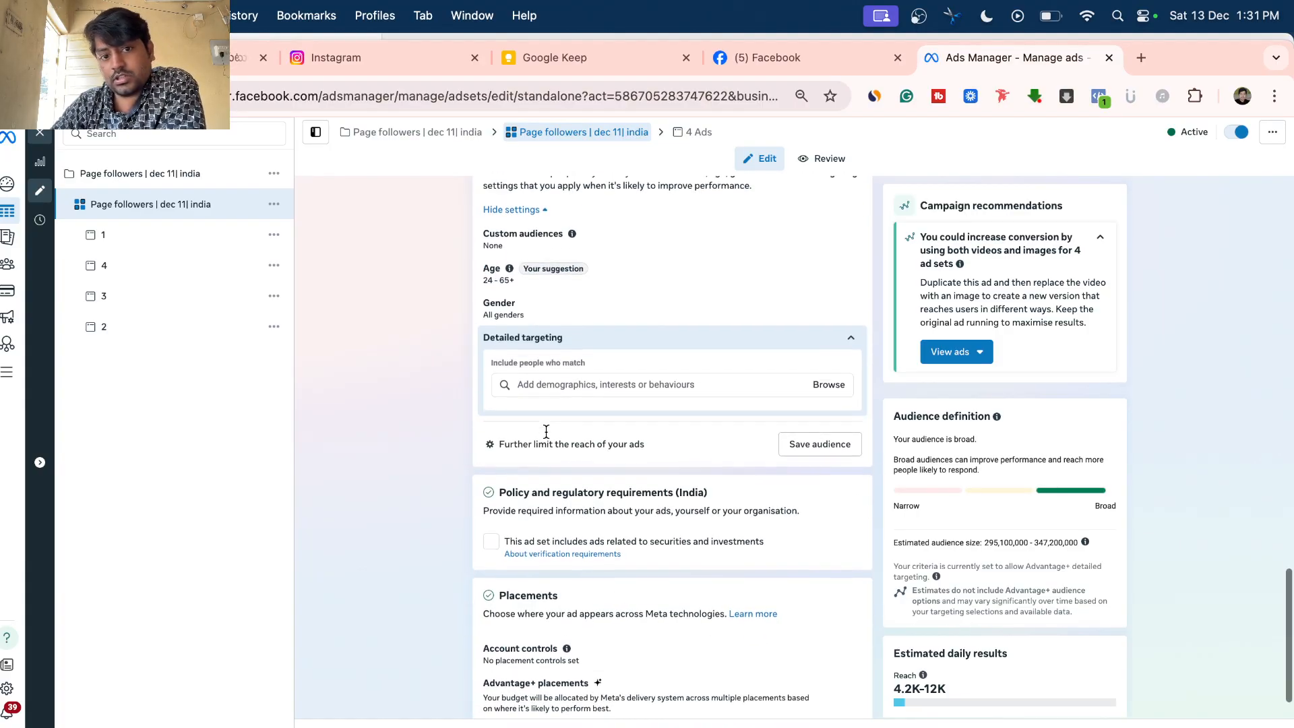
left_click(547, 437)
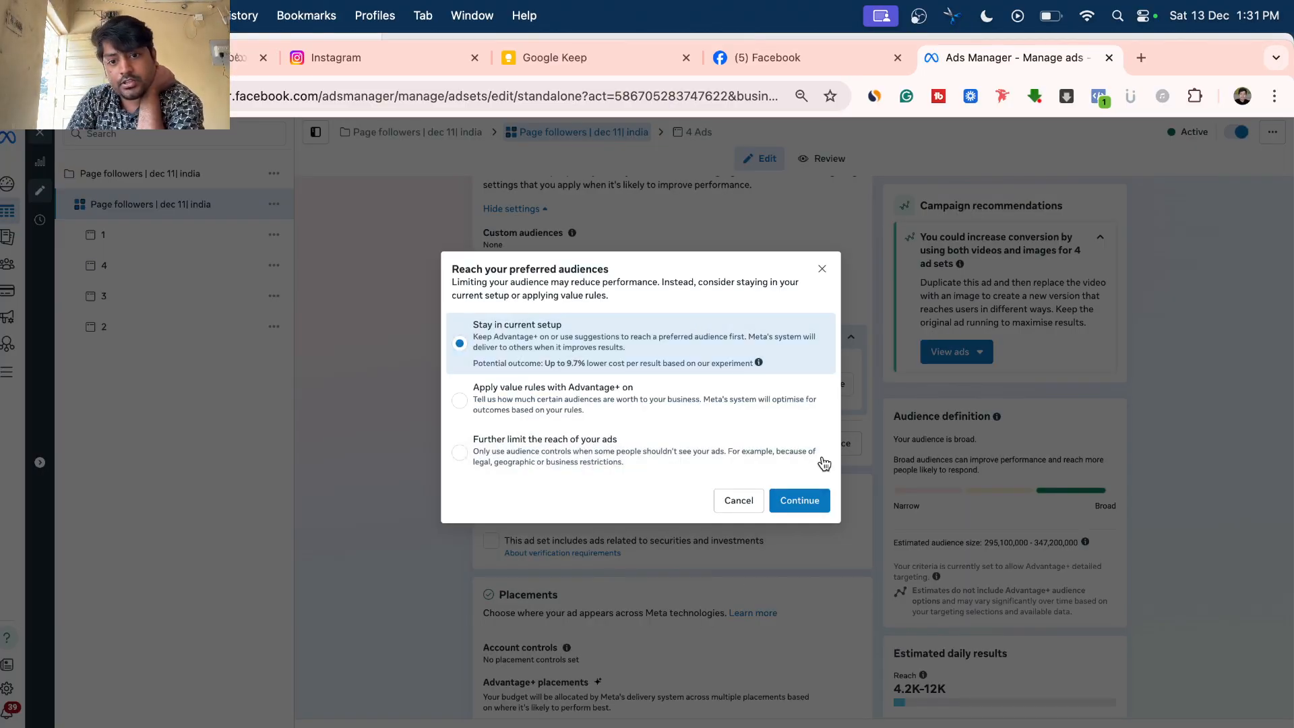
left_click(822, 270)
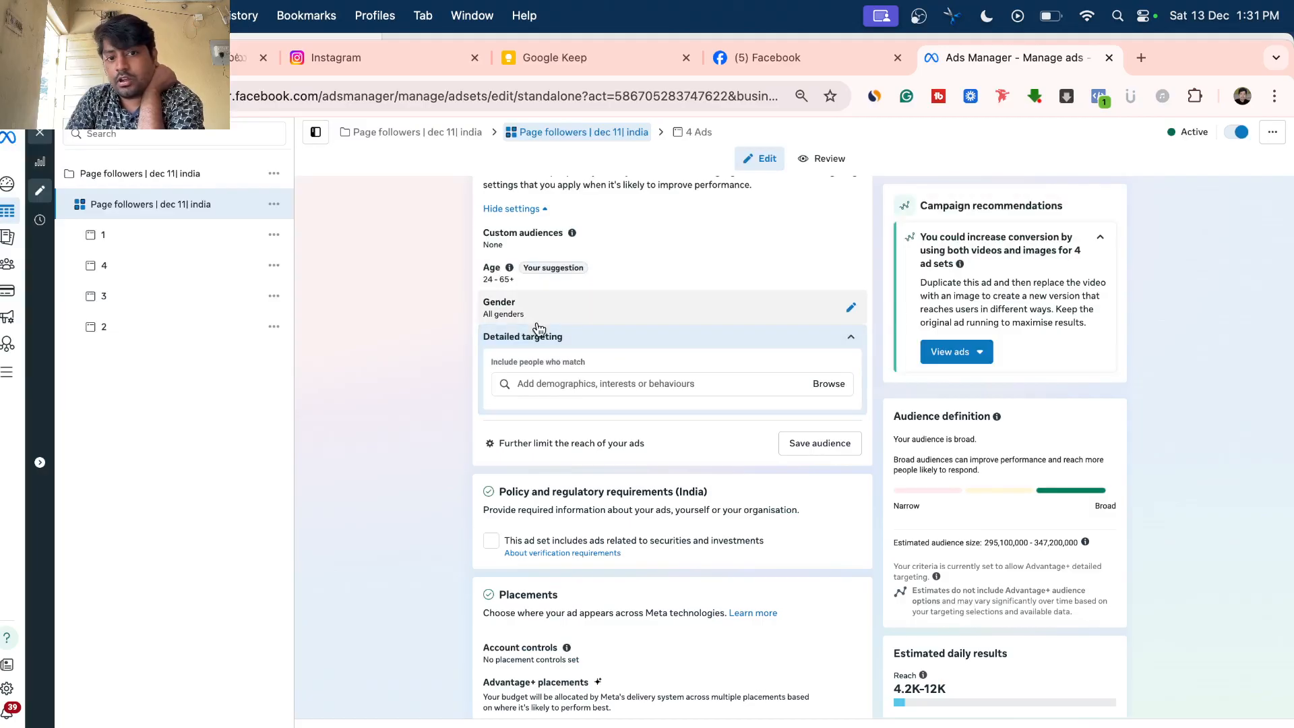
scroll(553, 530, "down", 1)
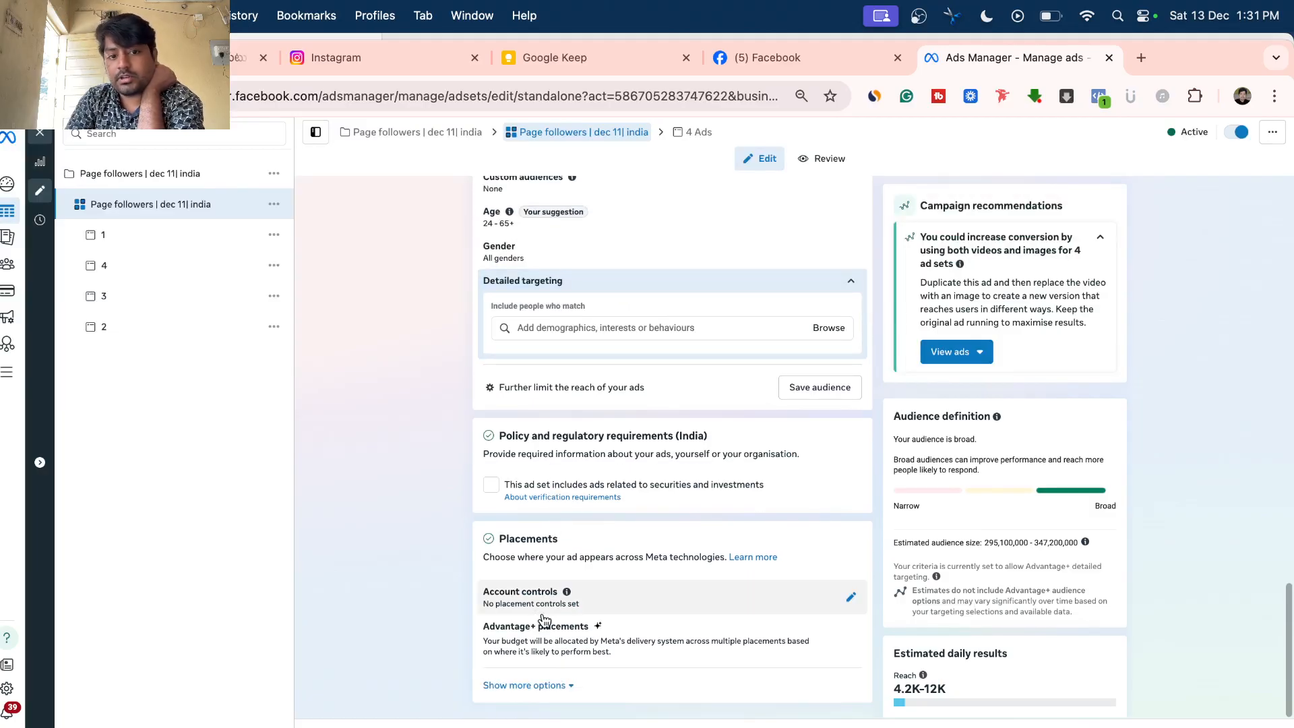
Open ad 1 and review its identity, ad creative, primary text and tracking settings
left_click(150, 234)
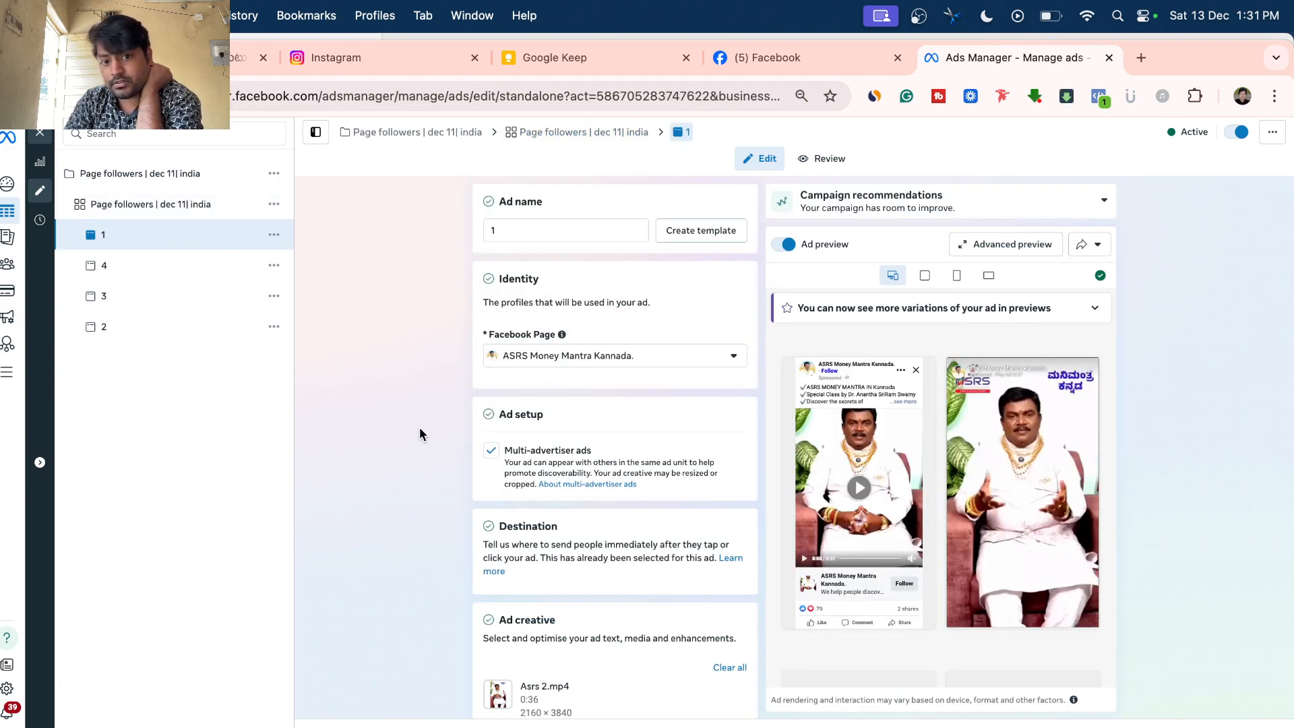
scroll(419, 426, "down", 4)
scroll(420, 428, "down", 2)
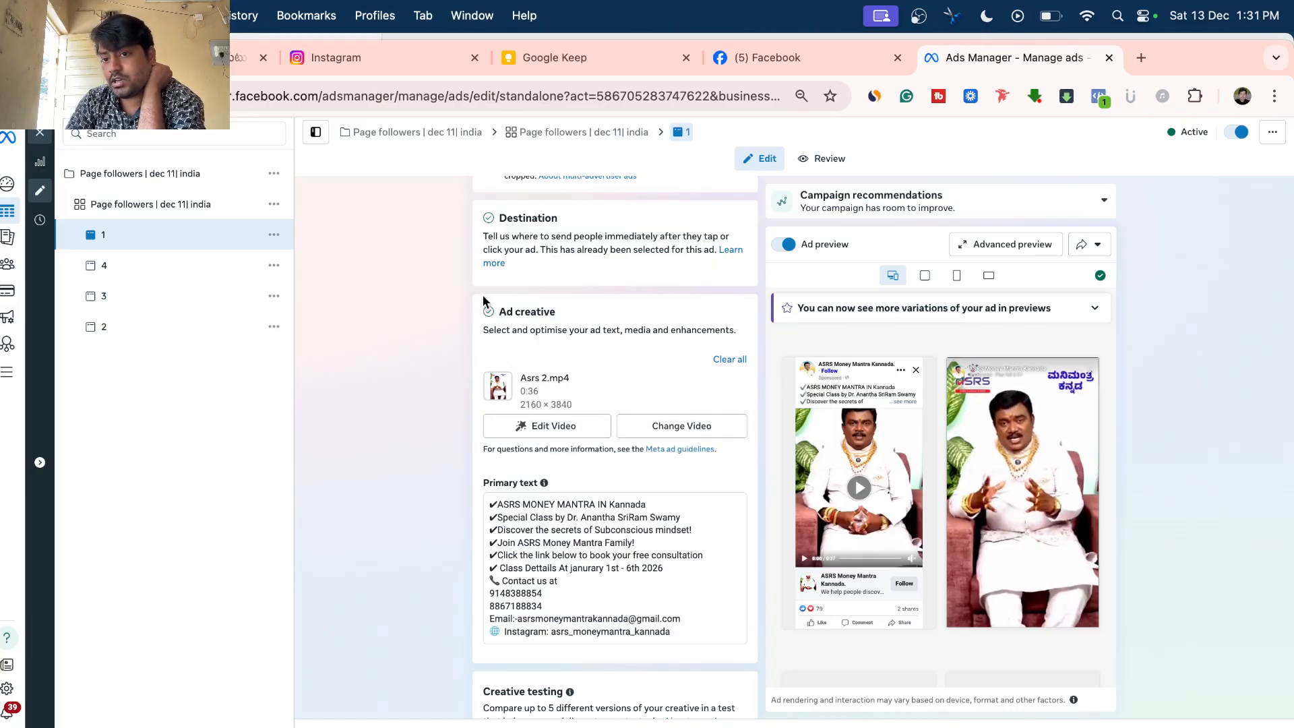
scroll(529, 543, "down", 5)
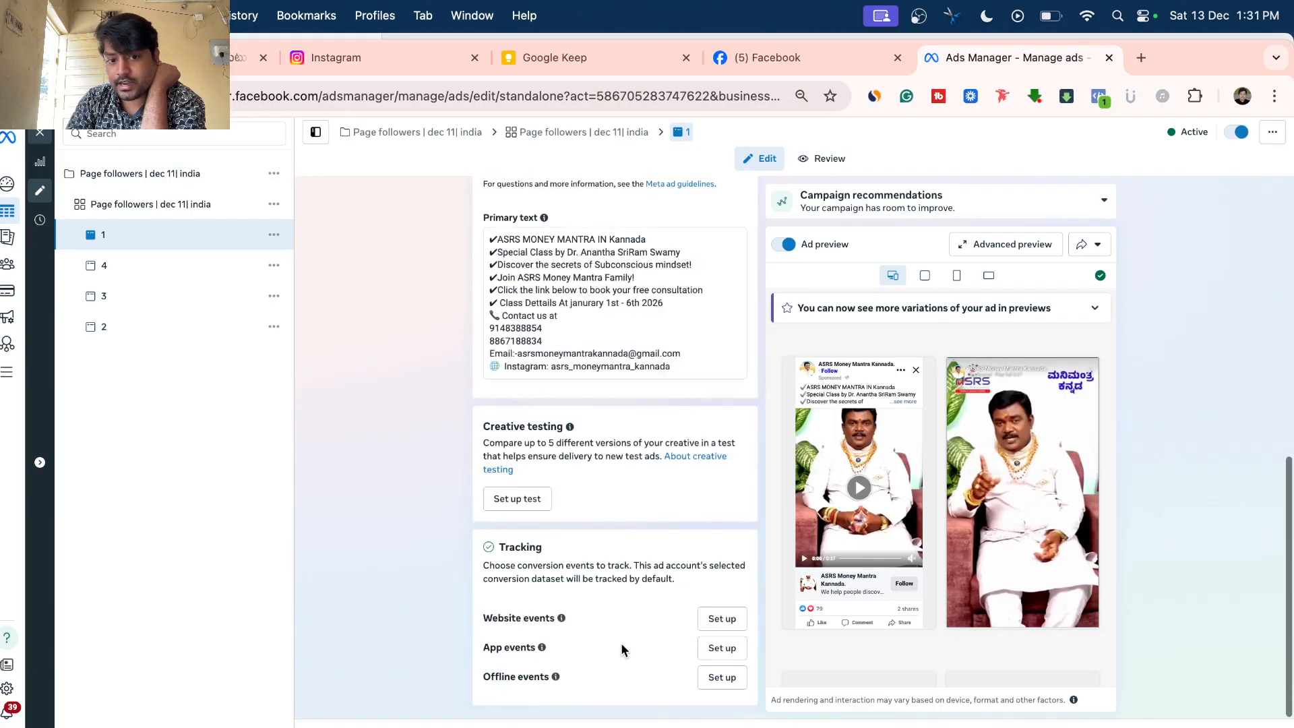
Close the ad editor and compare the follows or likes of the campaign's ads in the ads list
left_click(40, 132)
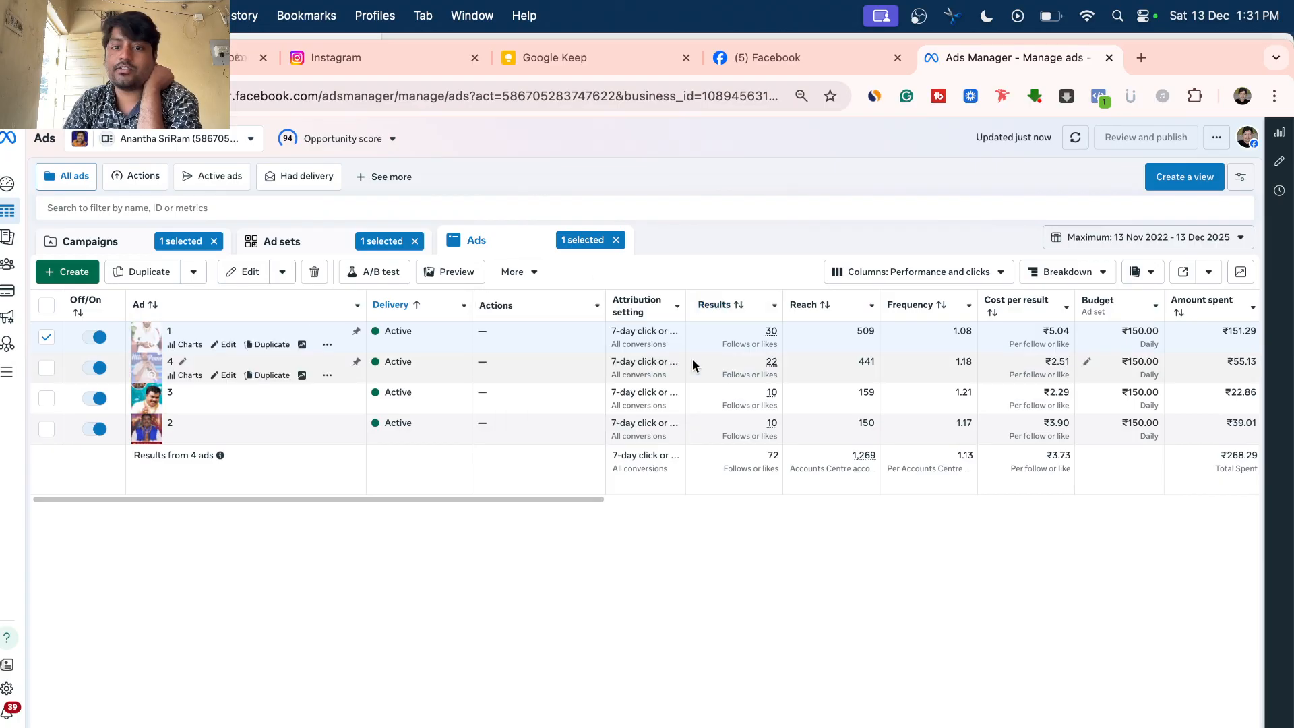
mouse_move(690, 363)
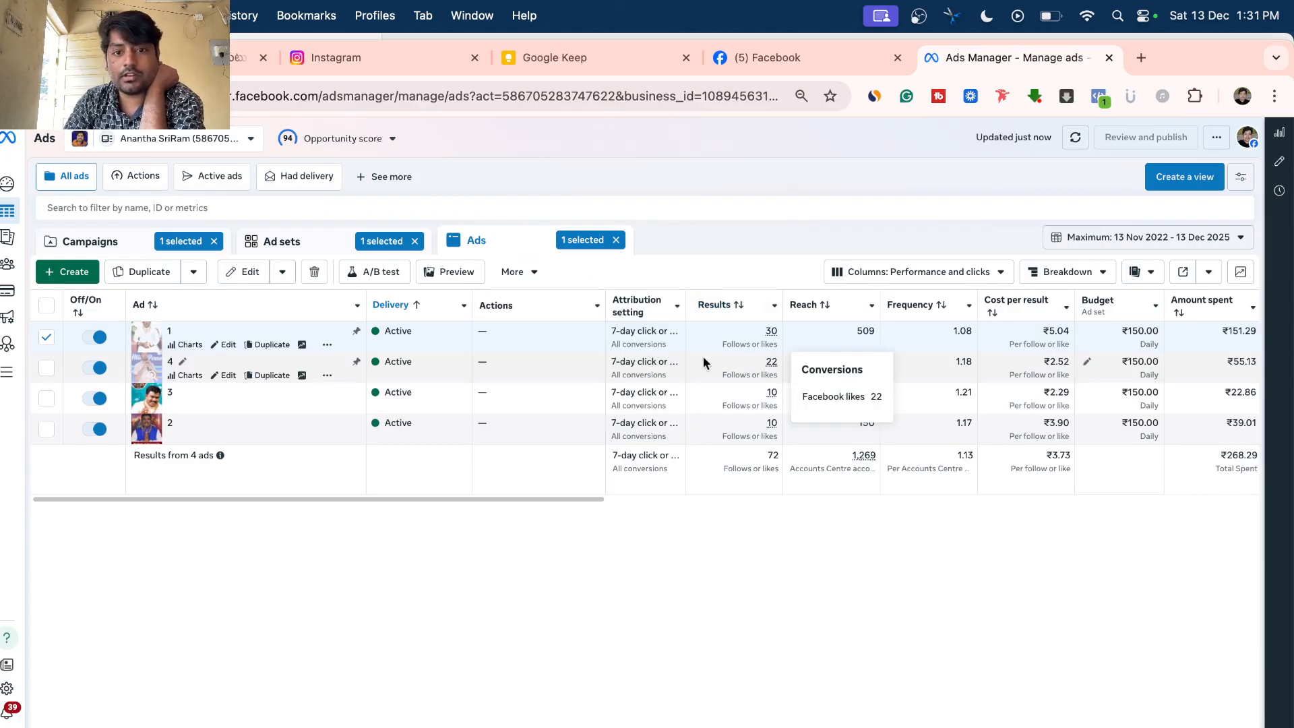
mouse_move(774, 340)
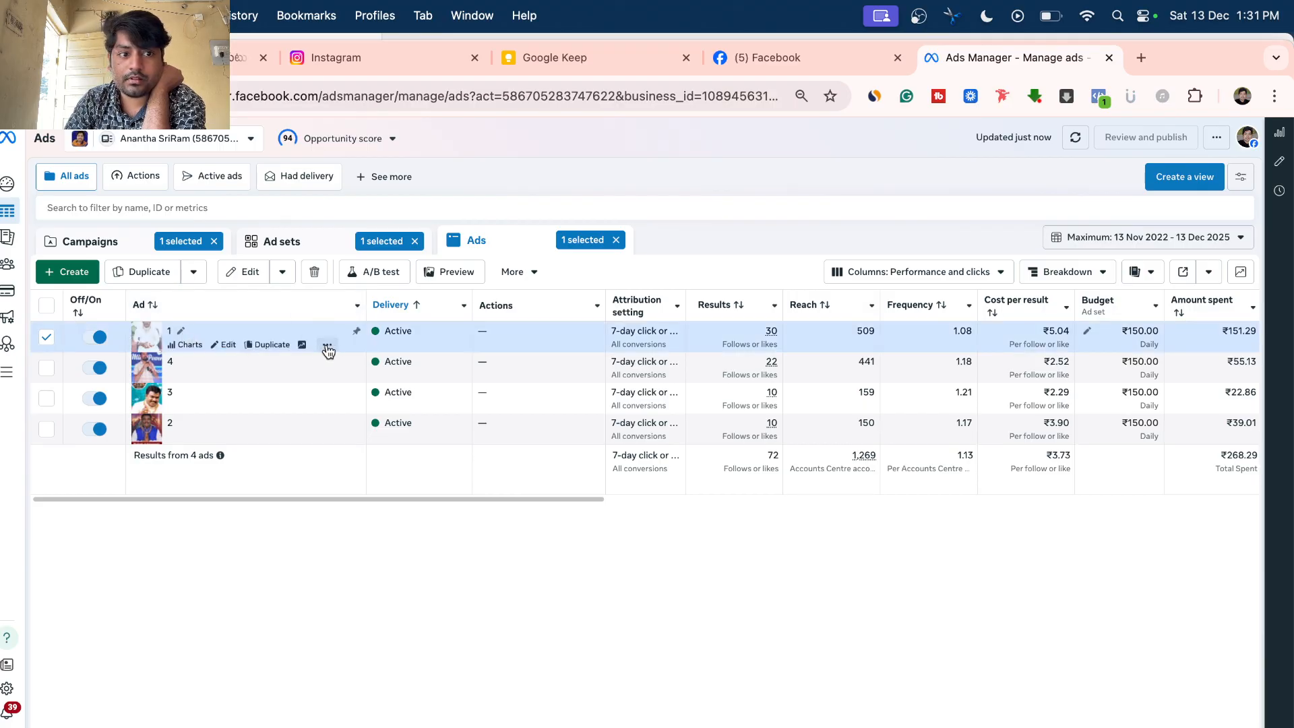
Open the charts for ad 1 and examine its performance overview and video performance
left_click(328, 347)
left_click(186, 344)
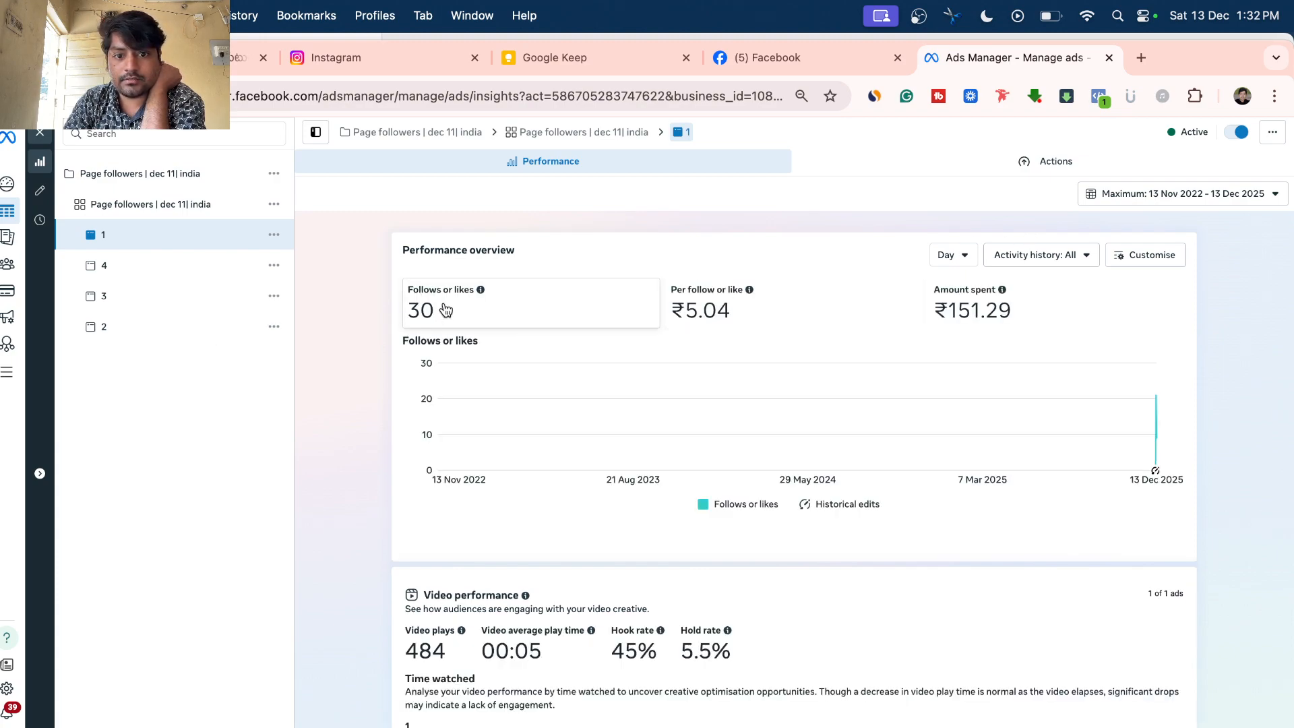
scroll(548, 555, "down", 3)
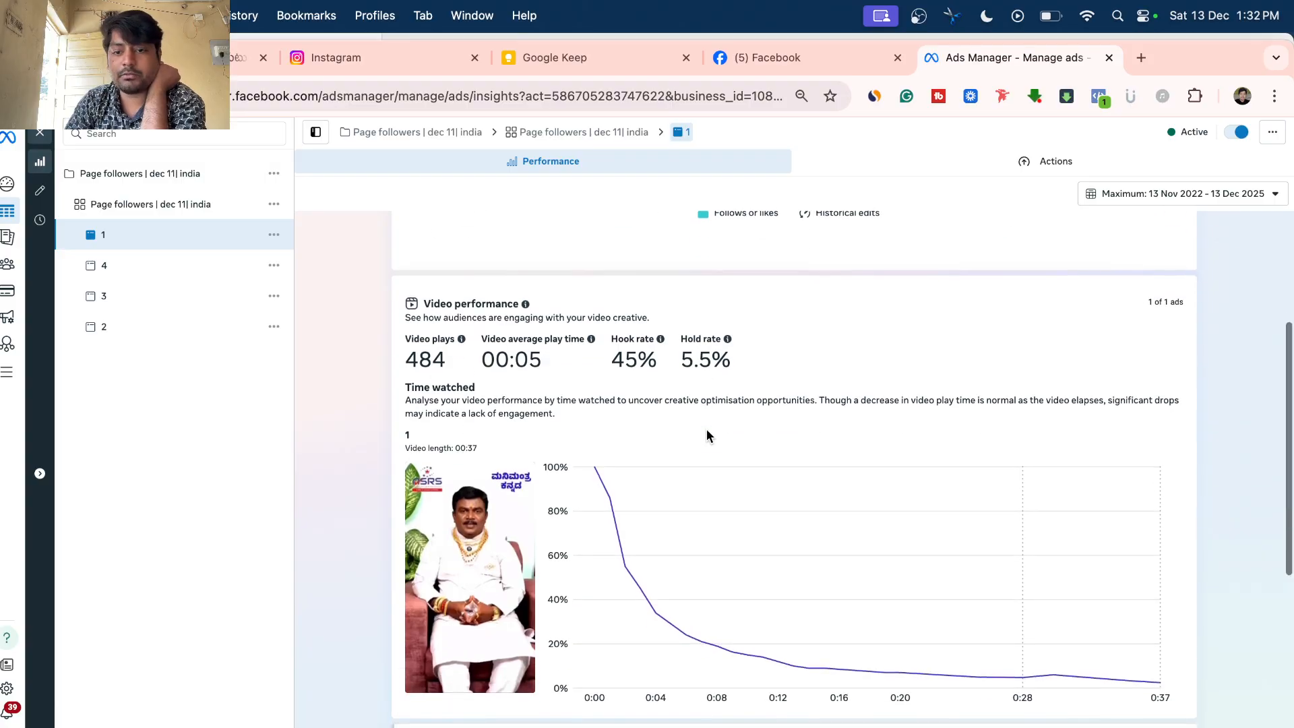
scroll(706, 430, "down", 3)
Examine ad 1's age and gender distribution, checking the result breakdown of individual age groups
scroll(707, 437, "down", 4)
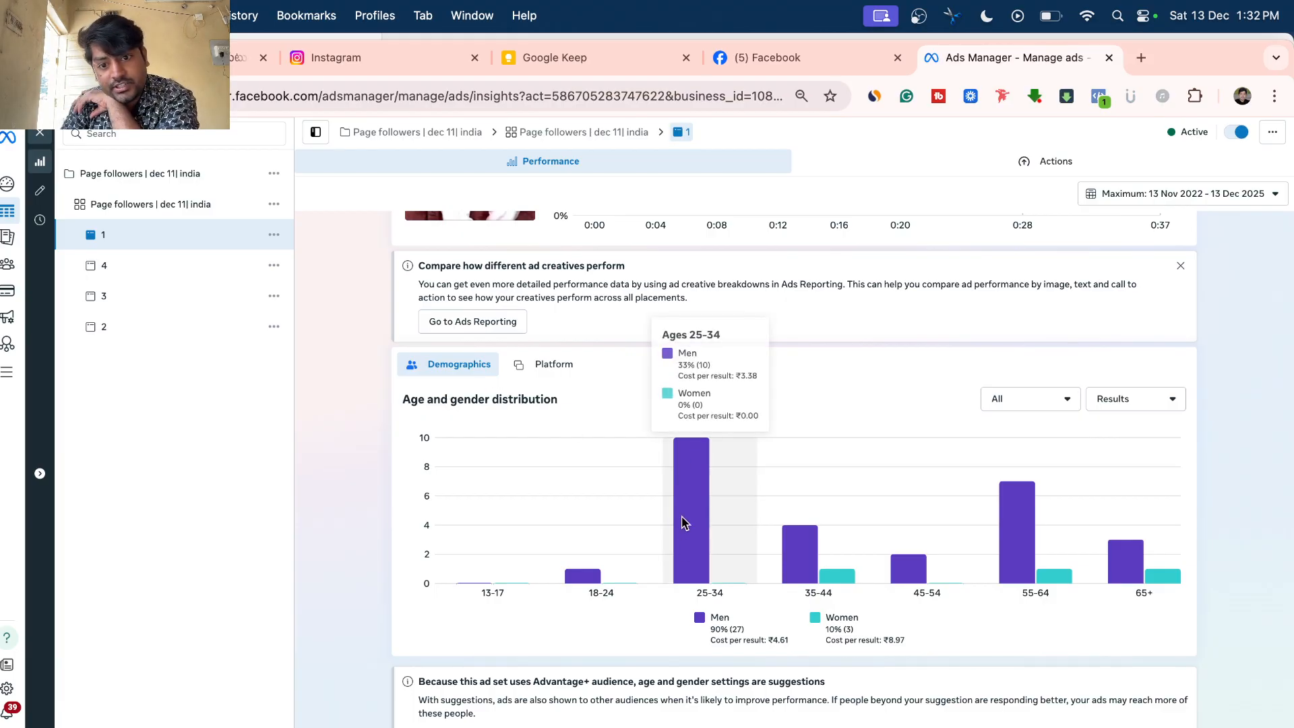
mouse_move(698, 484)
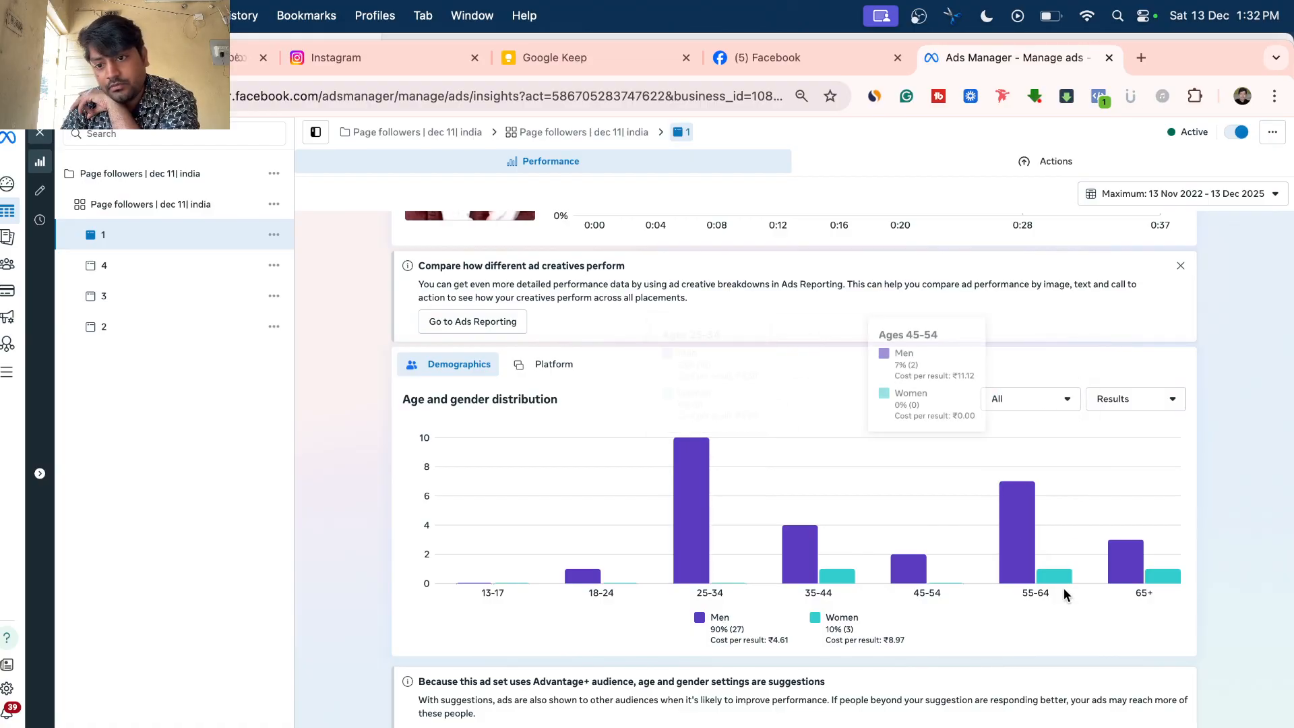
mouse_move(1028, 549)
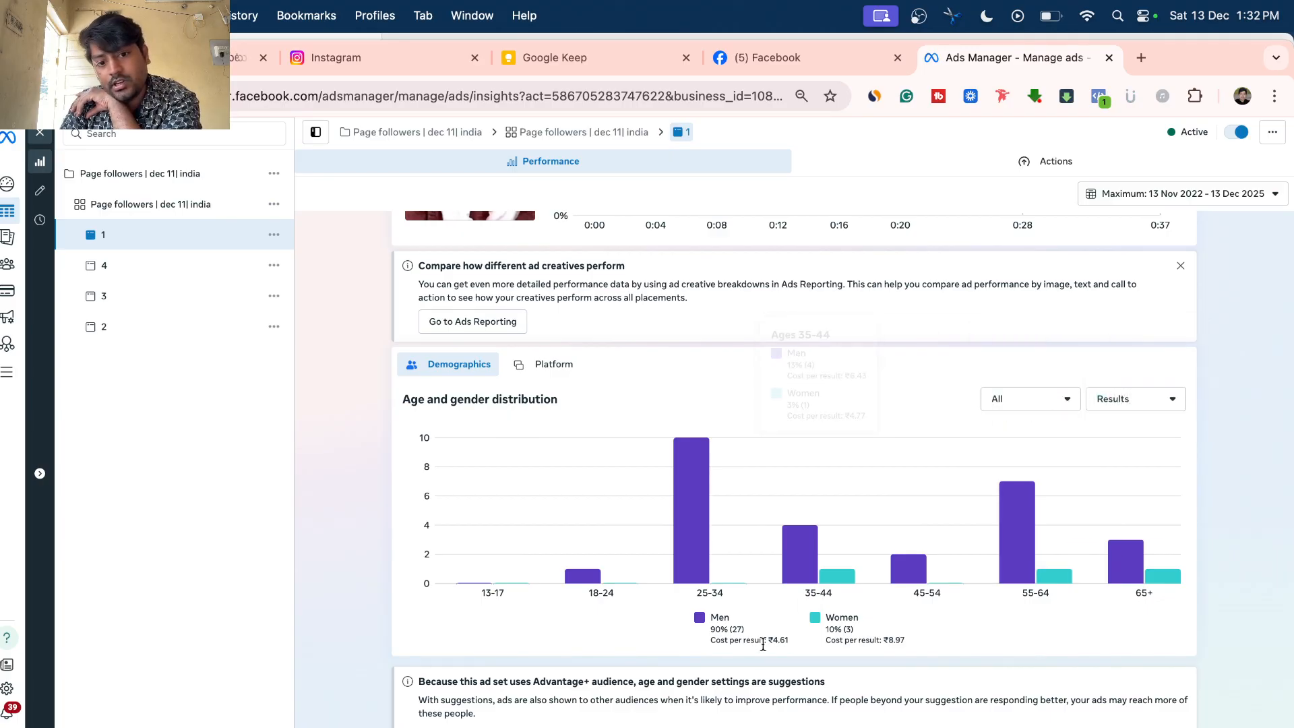
scroll(763, 643, "down", 3)
scroll(763, 643, "up", 3)
Show ad 1's placement-per-platform breakdown and restrict the device type to Mobile only
left_click(538, 355)
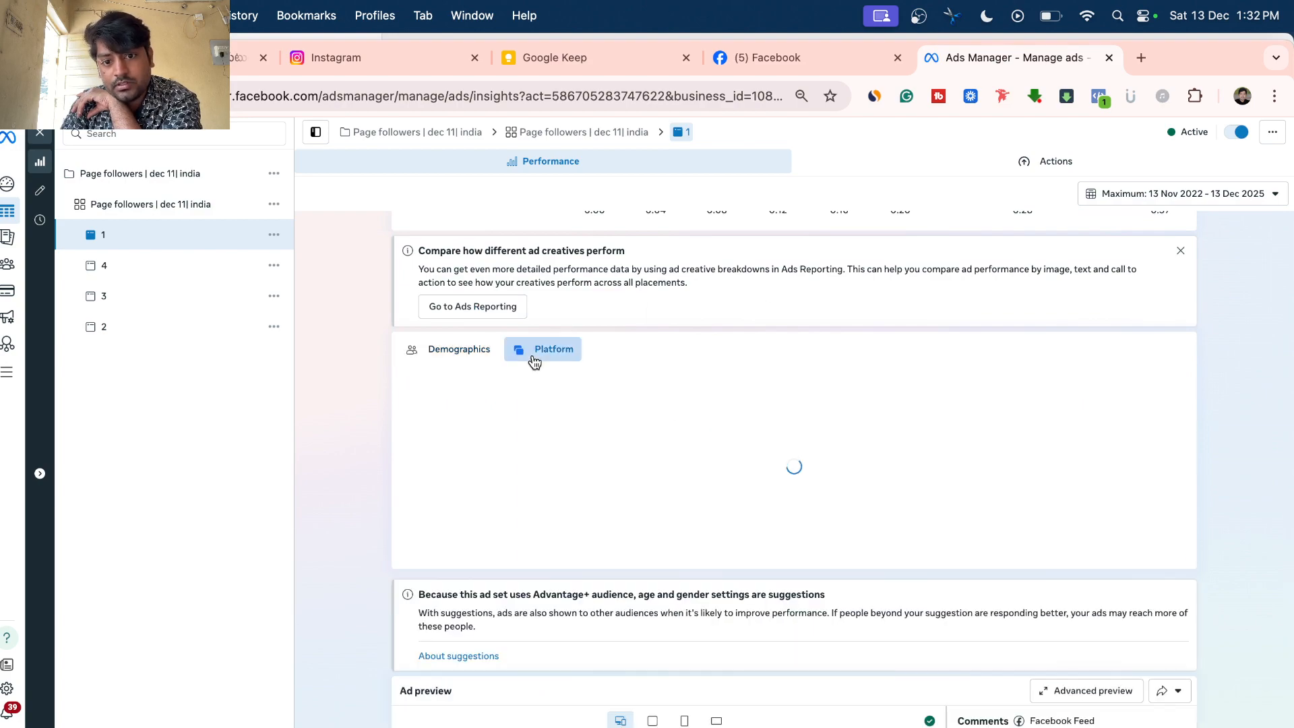
scroll(422, 573, "down", 3)
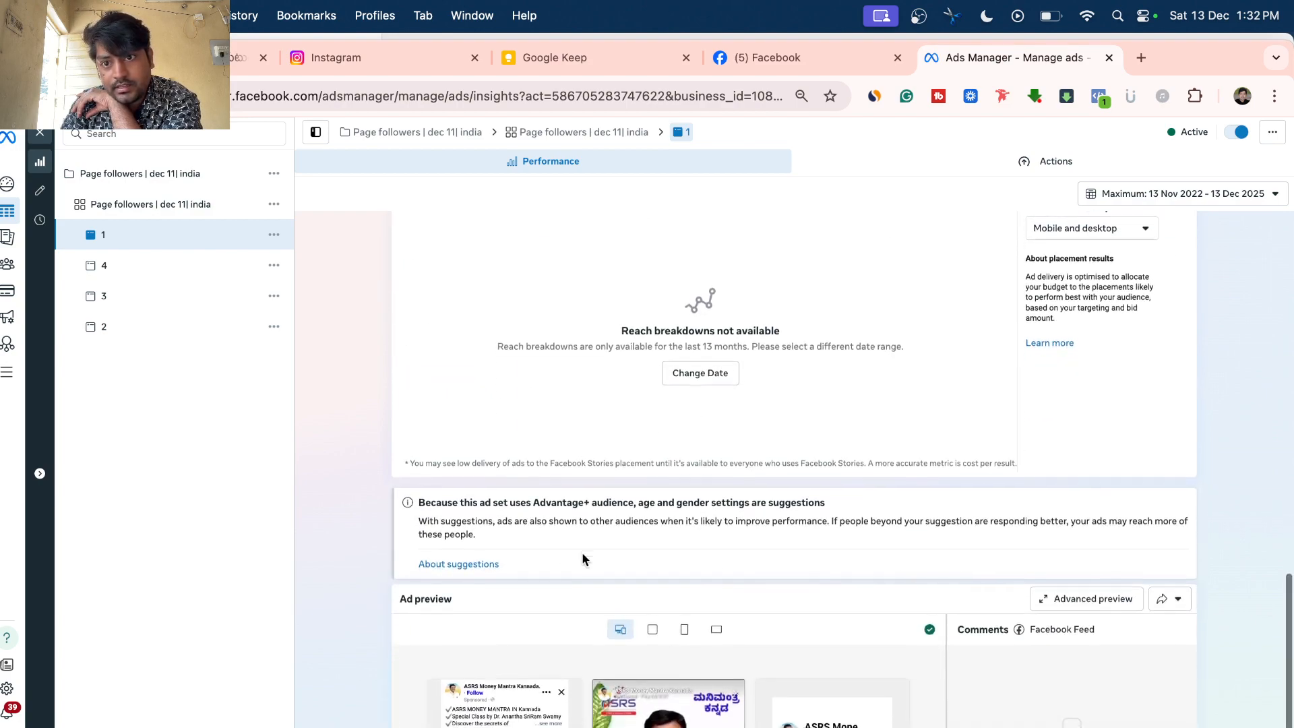
scroll(582, 557, "up", 3)
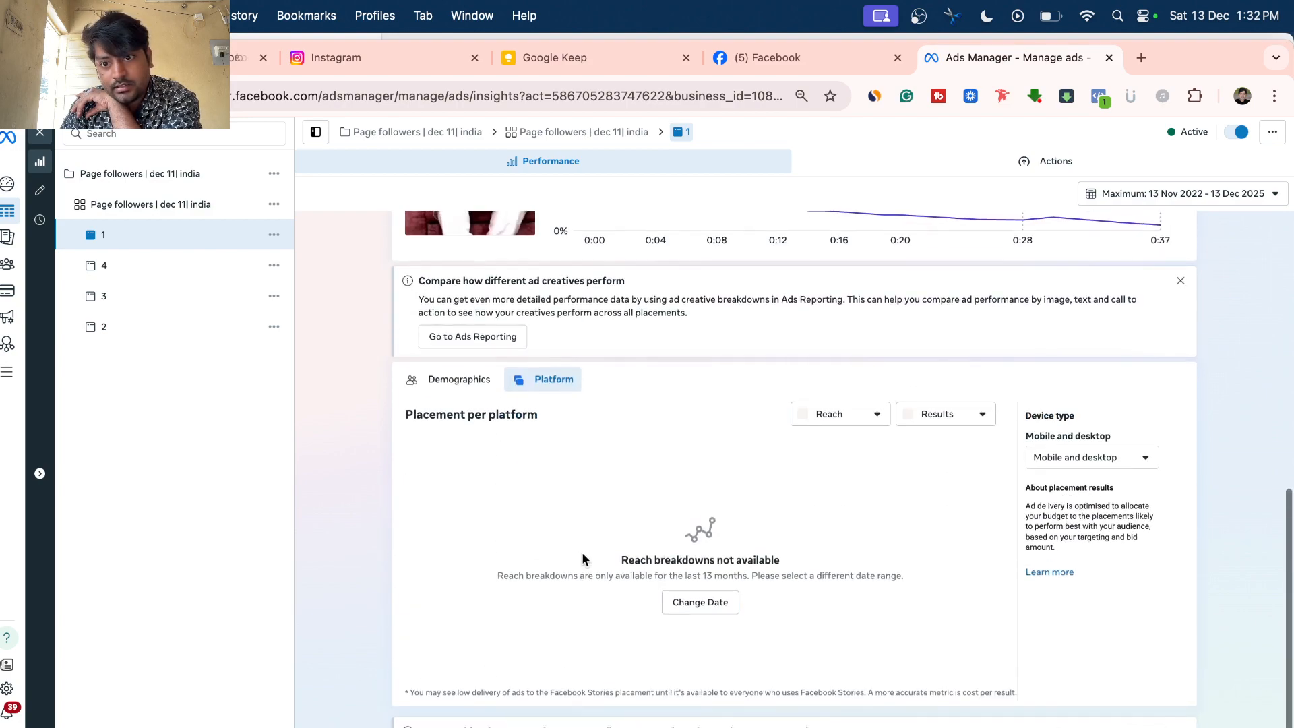
left_click(844, 416)
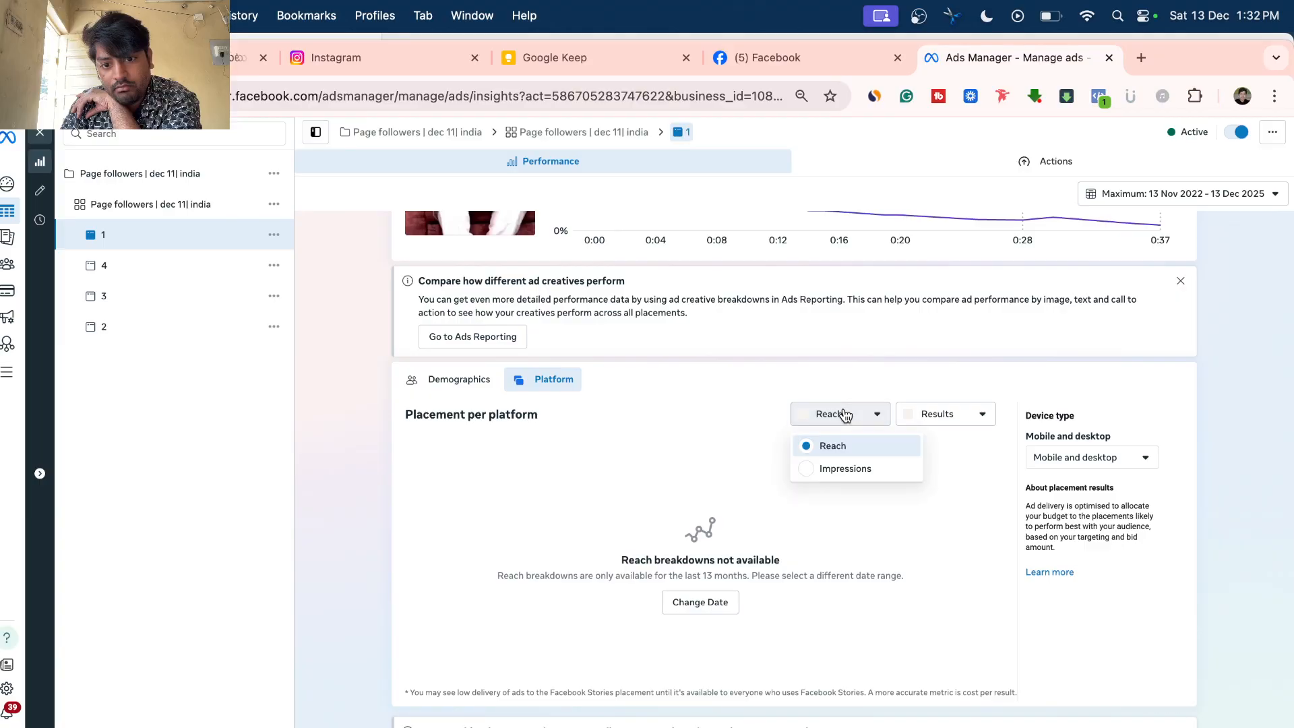
left_click(1109, 455)
left_click(1105, 457)
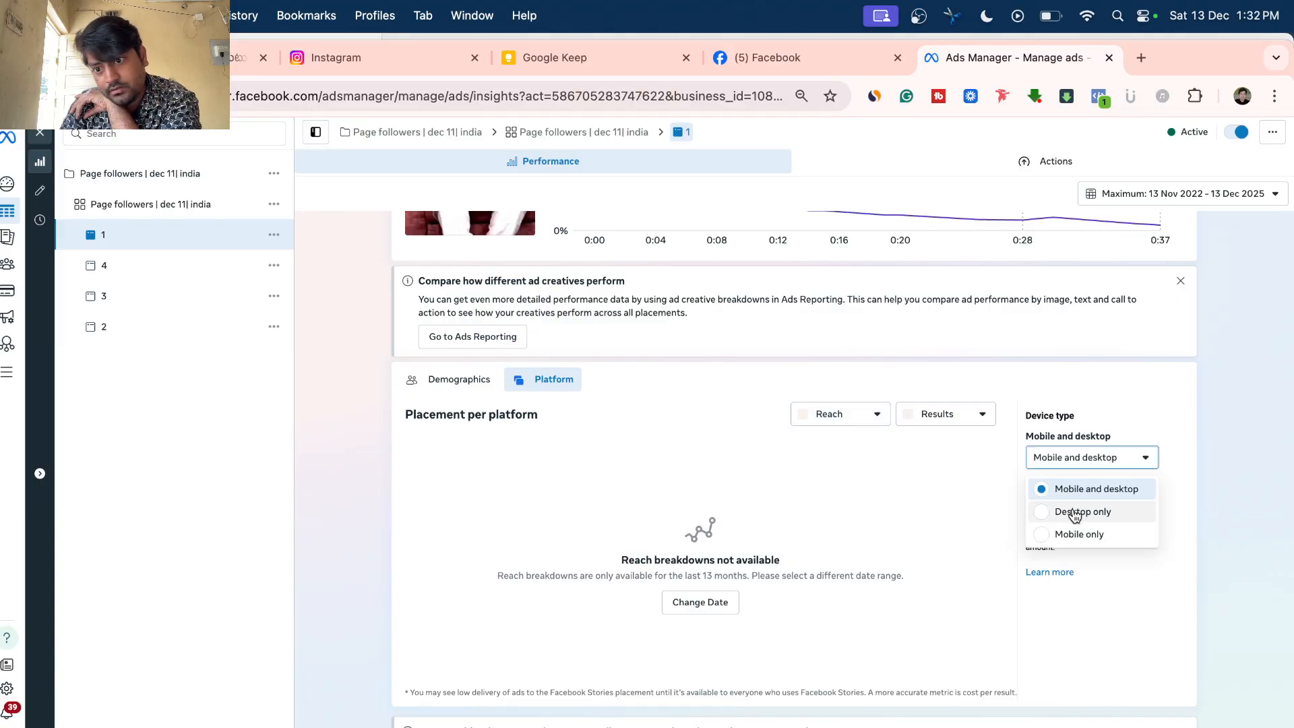
left_click(1062, 533)
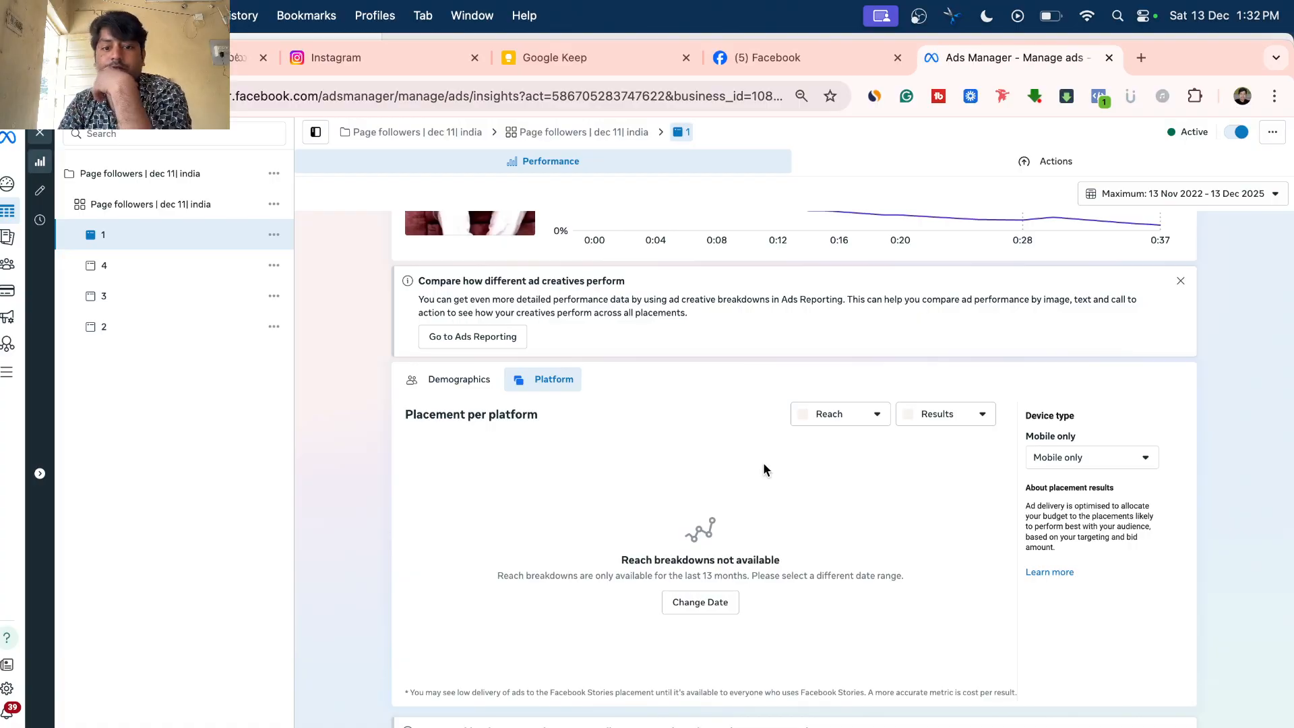
Leave ad 1's charts after viewing the ad preview, and switch to the ASRS Money Mantra Kannada Facebook page
scroll(687, 517, "down", 5)
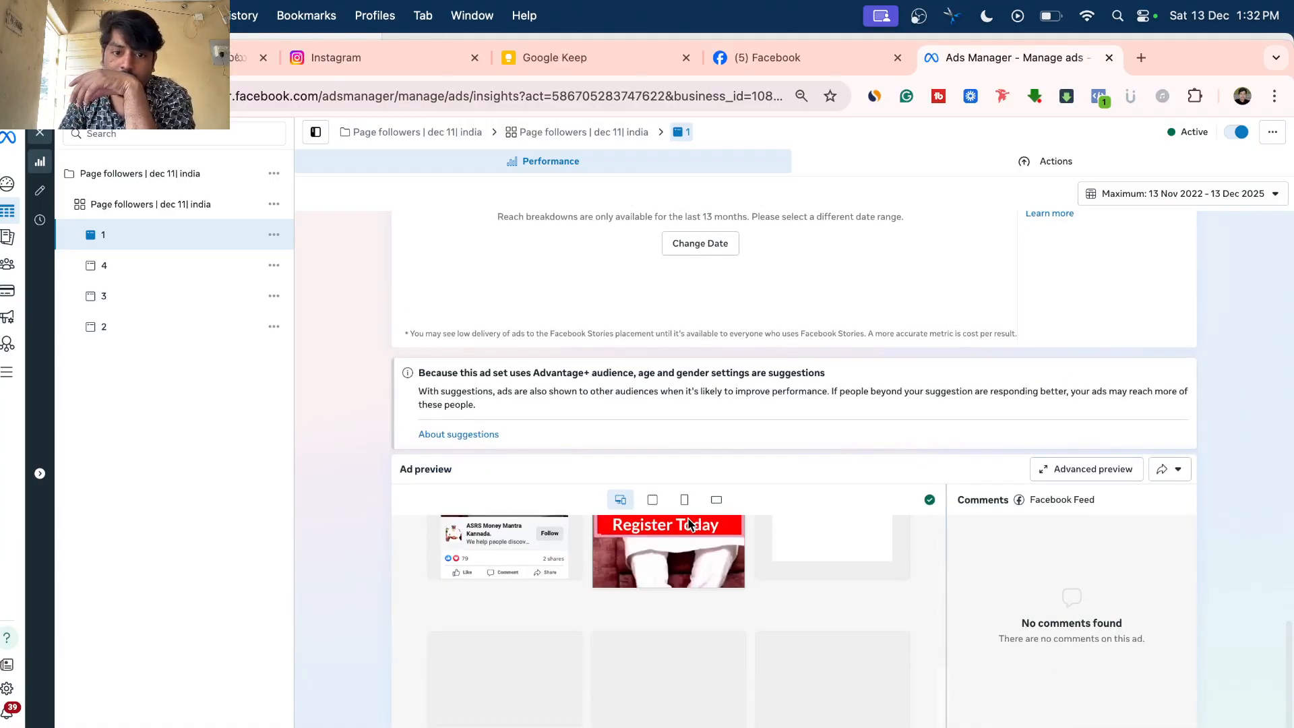
scroll(434, 520, "up", 5)
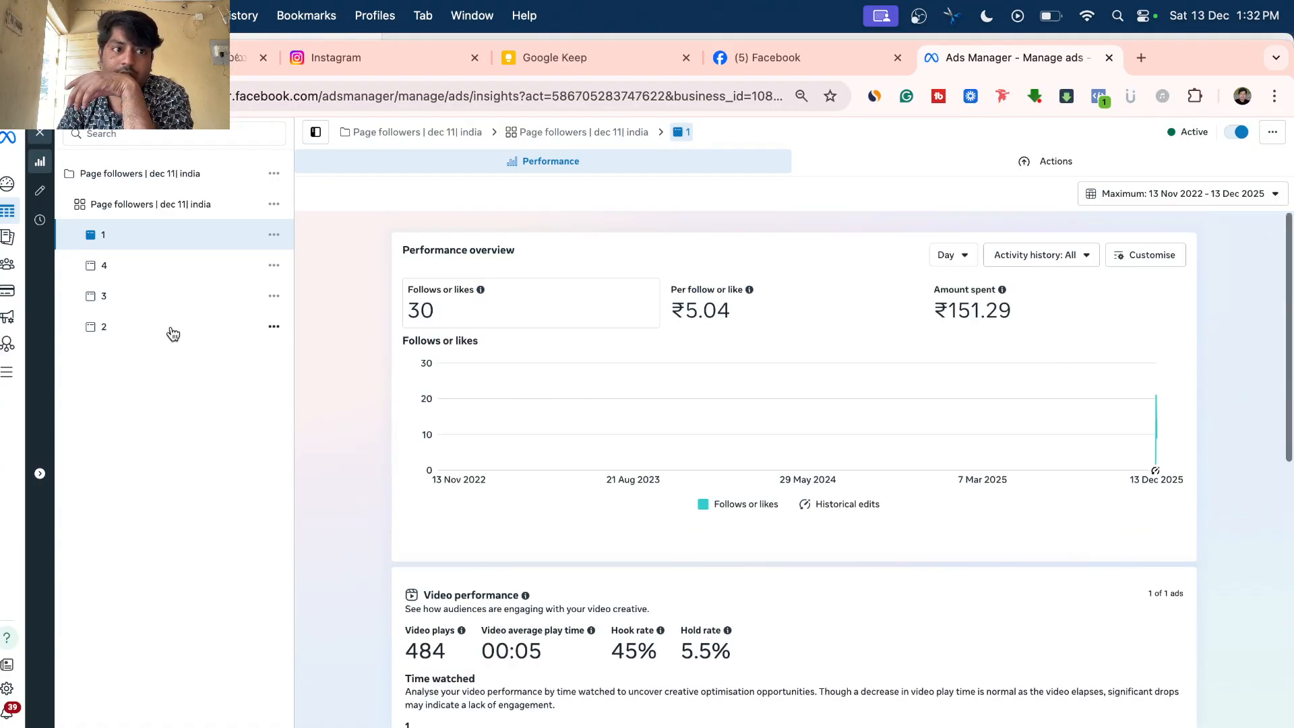
left_click(37, 137)
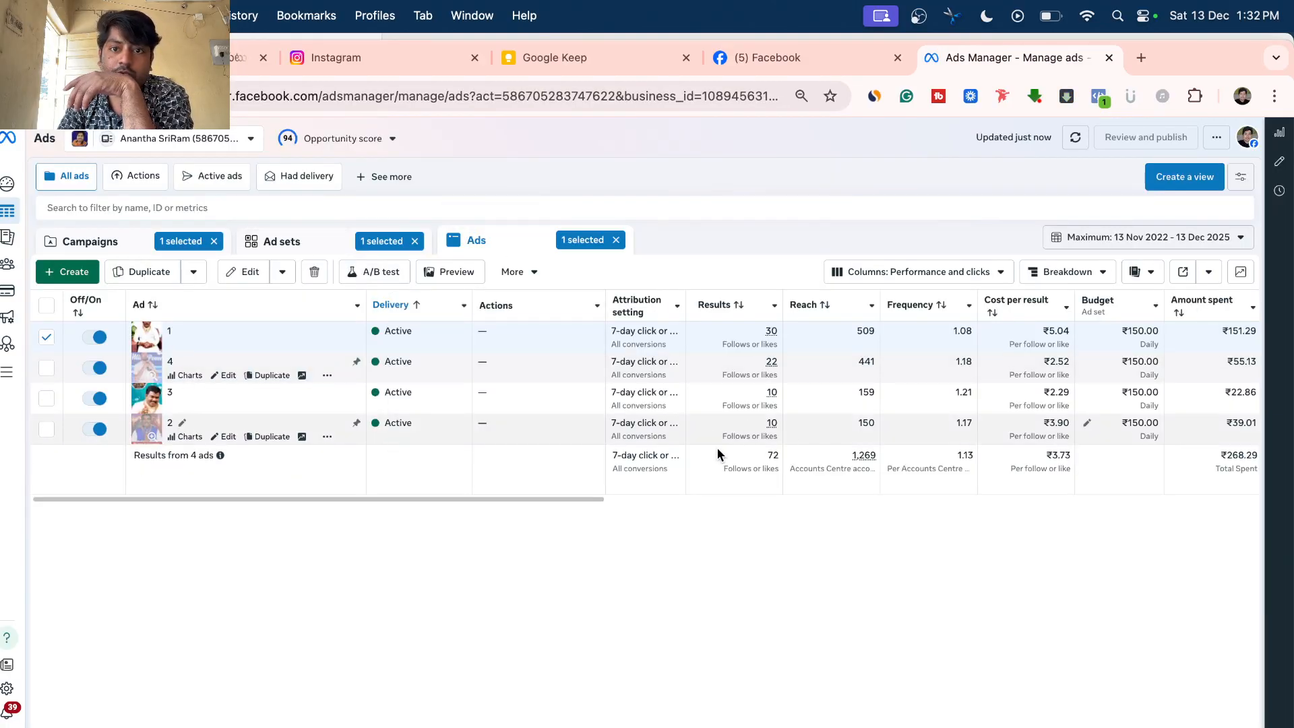
left_click(799, 52)
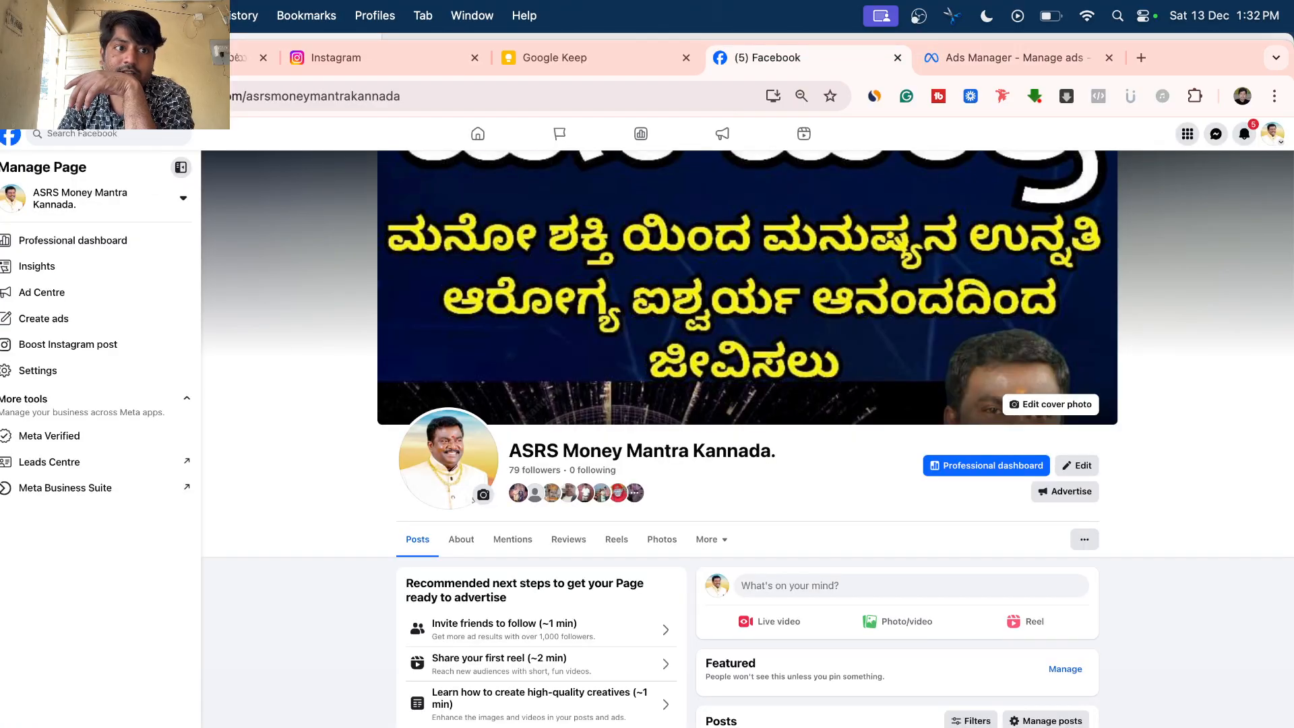